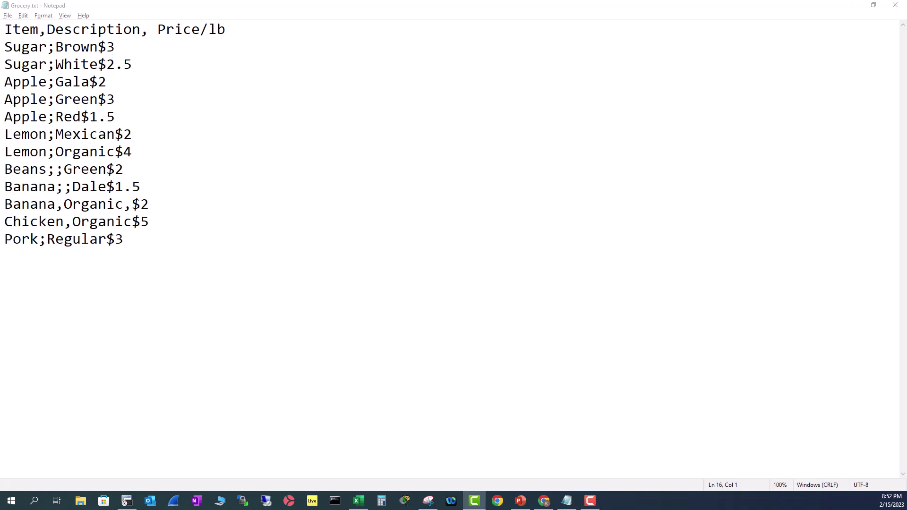
- Create a new blank workbook and bring up the Open file dialog
{"action": "left_click", "coordinate": [187, 137]}
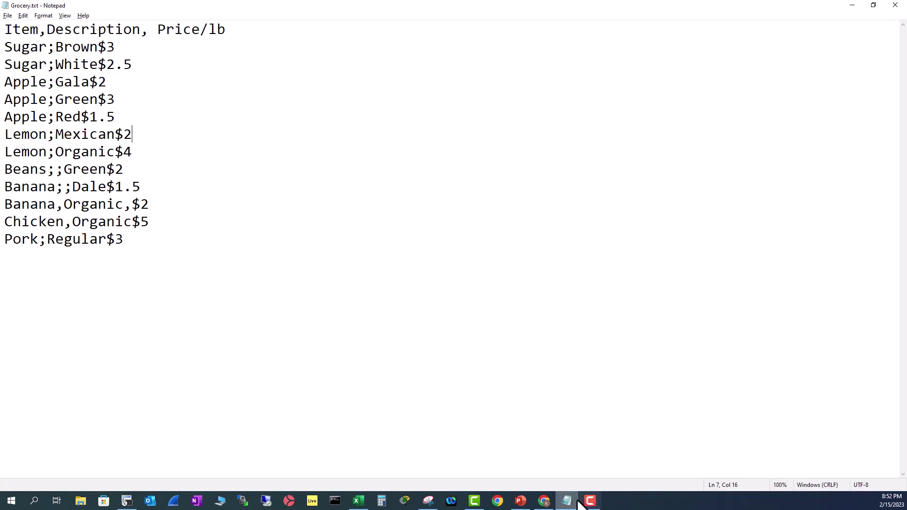
{"action": "mouse_move", "coordinate": [580, 504]}
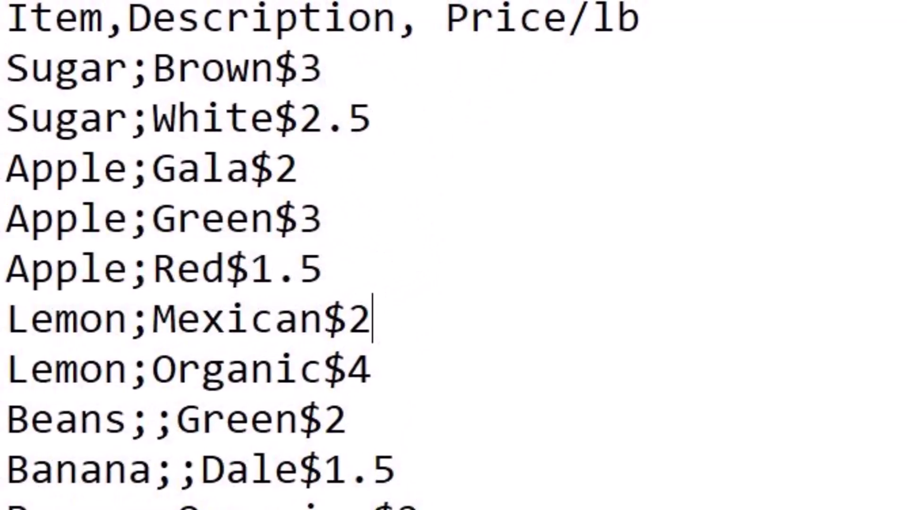
{"action": "left_click", "coordinate": [122, 81]}
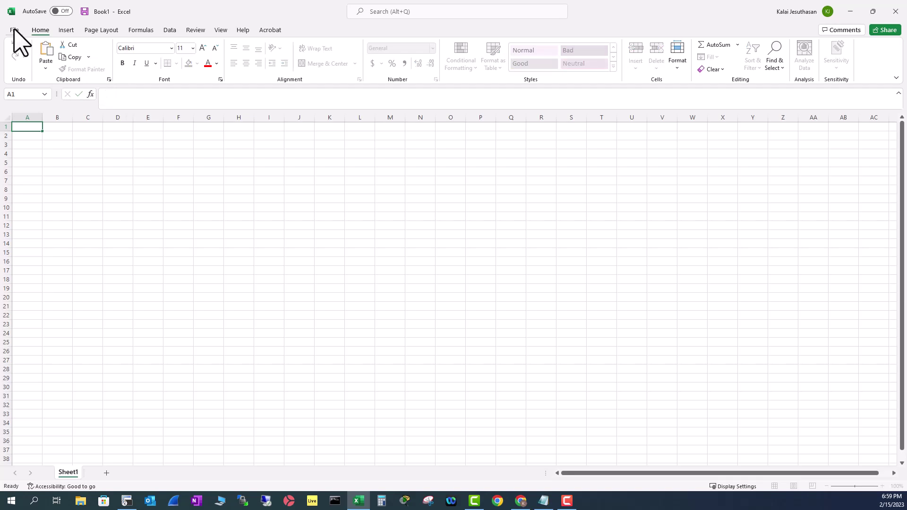
{"action": "left_click", "coordinate": [14, 30]}
{"action": "left_click", "coordinate": [28, 87]}
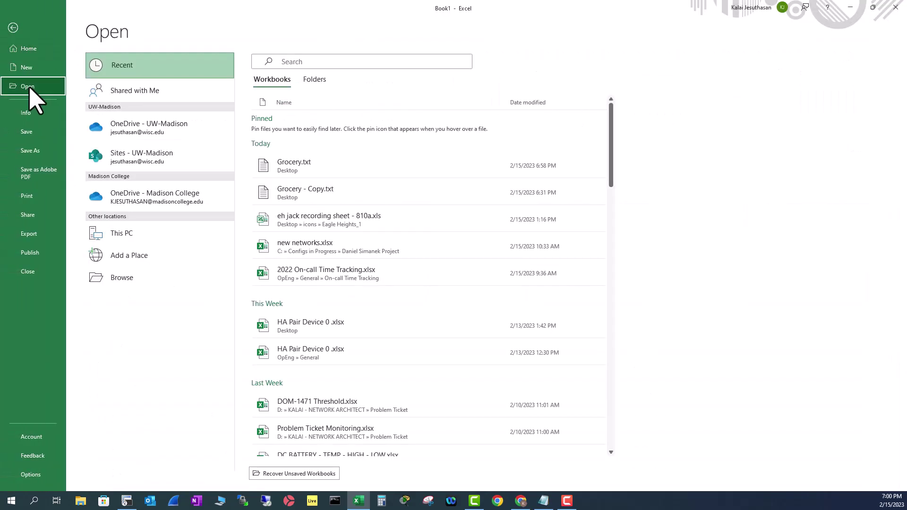
{"action": "left_click", "coordinate": [137, 234]}
{"action": "left_click", "coordinate": [284, 61]}
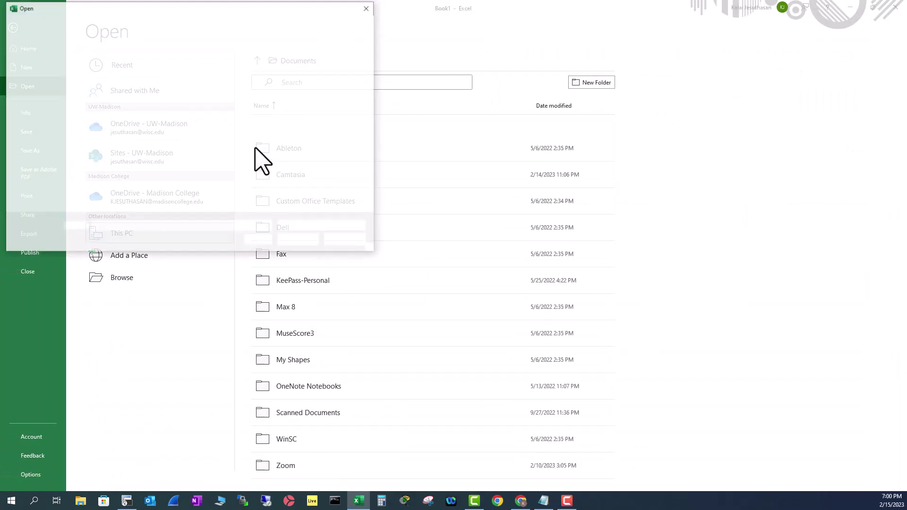
- From the Desktop, with All Files shown, open Grocery.txt for import
{"action": "left_click", "coordinate": [39, 81]}
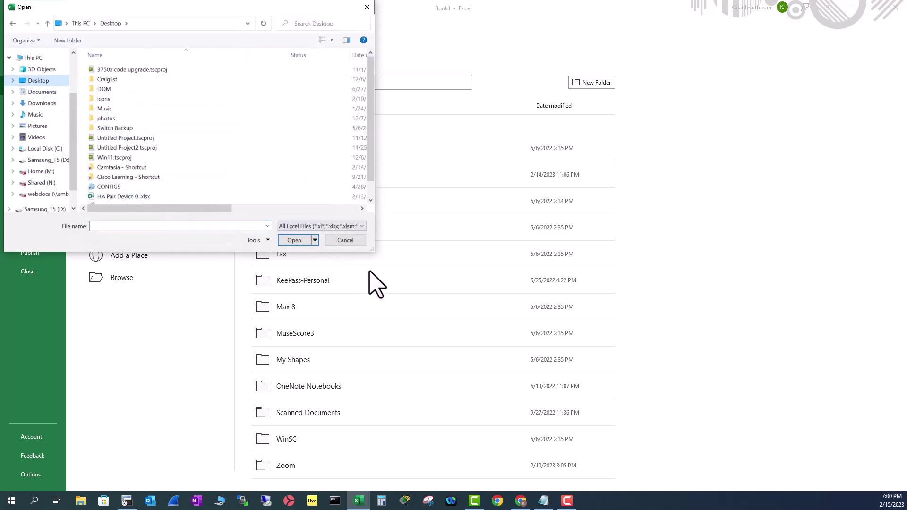
{"action": "left_click", "coordinate": [333, 228]}
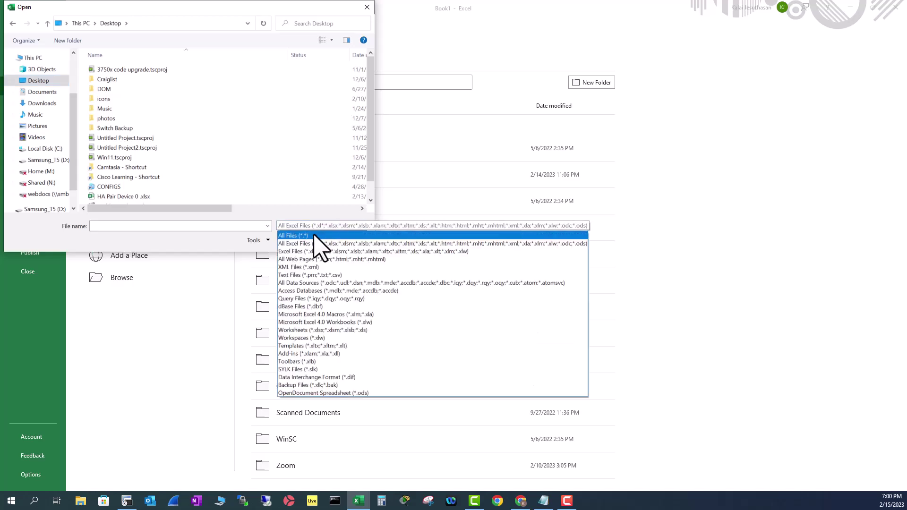
{"action": "left_click", "coordinate": [316, 237]}
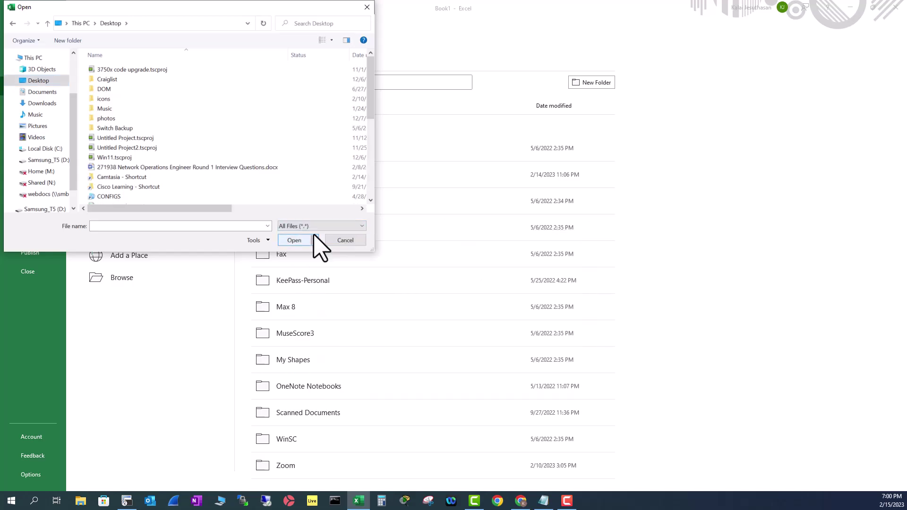
{"action": "scroll", "coordinate": [115, 141], "scroll_direction": "down", "scroll_amount": 5}
{"action": "left_click", "coordinate": [114, 137]}
{"action": "scroll", "coordinate": [121, 118], "scroll_direction": "down", "scroll_amount": 2}
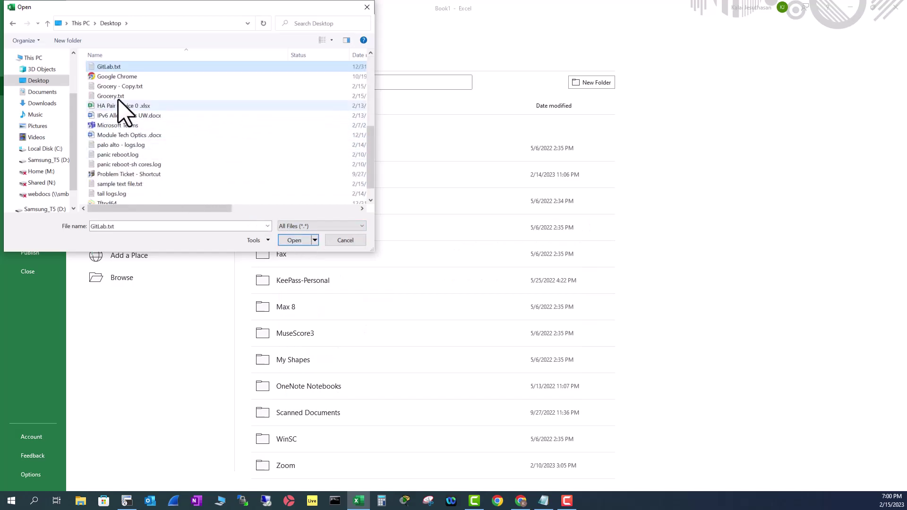
{"action": "double_click", "coordinate": [114, 97]}
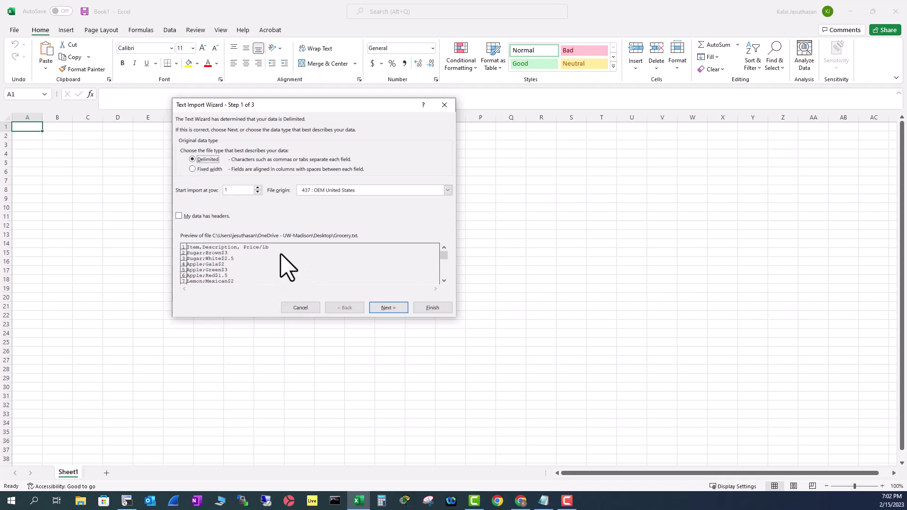
- Tick 'My data has headers' in step 1 of the Text Import Wizard
{"action": "left_click", "coordinate": [179, 216]}
- Advance to the delimiter step and place the Grocery.txt Notepad window beside the wizard
{"action": "left_click", "coordinate": [388, 309]}
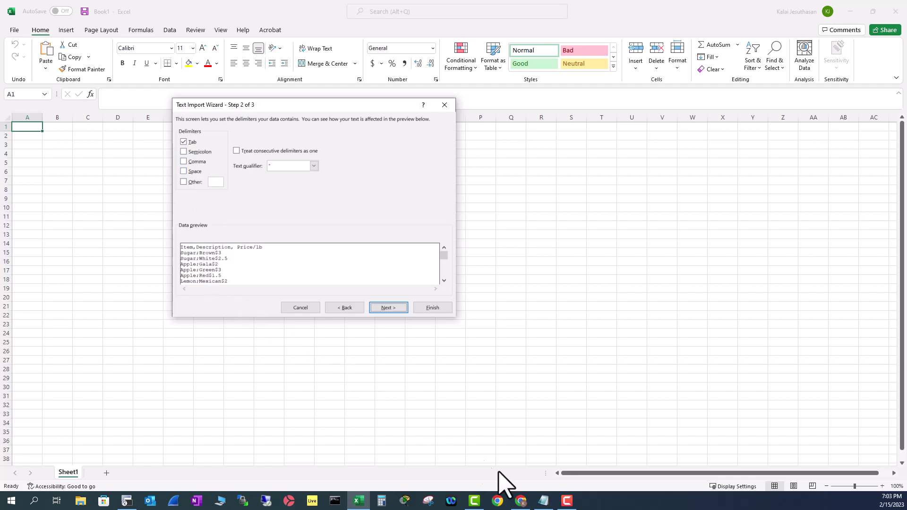
{"action": "left_click", "coordinate": [543, 501]}
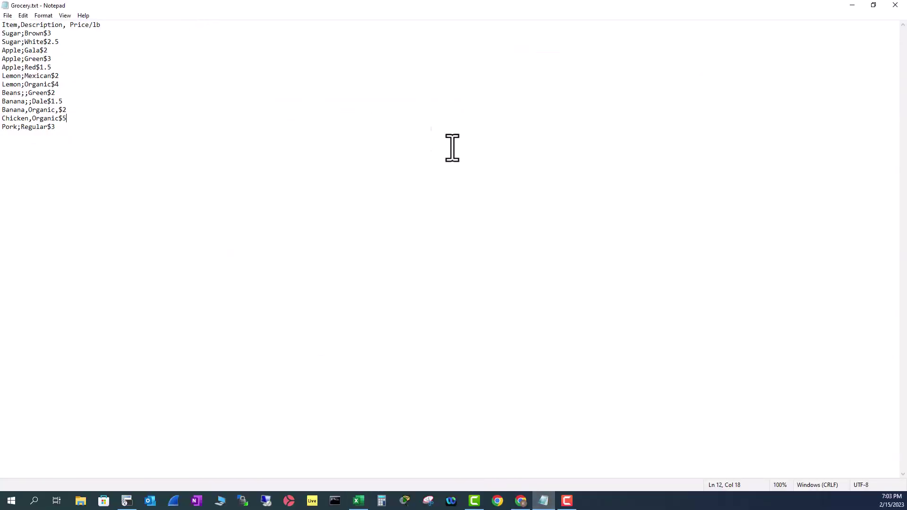
{"action": "key", "text": "super+Down"}
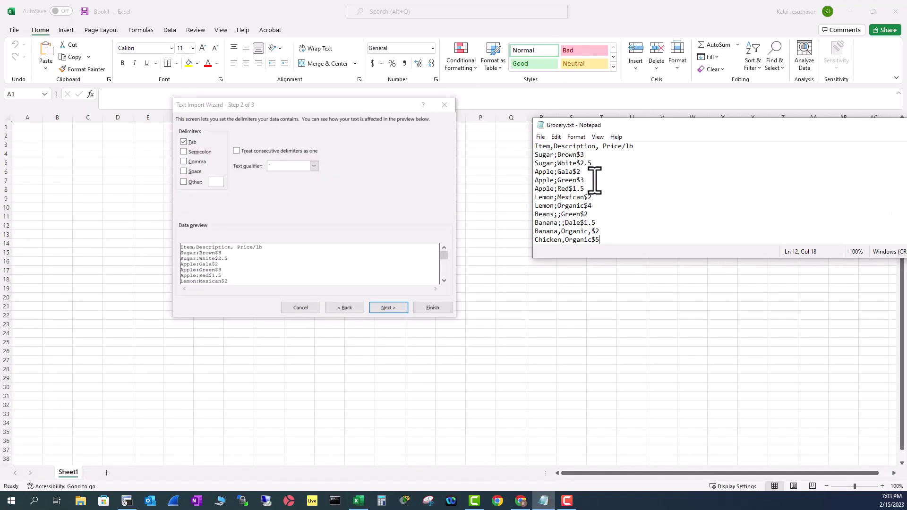
{"action": "left_click", "coordinate": [555, 147]}
- Uncheck Tab and split on semicolon, comma, space and $, treating consecutive delimiters as one
{"action": "left_click", "coordinate": [184, 142]}
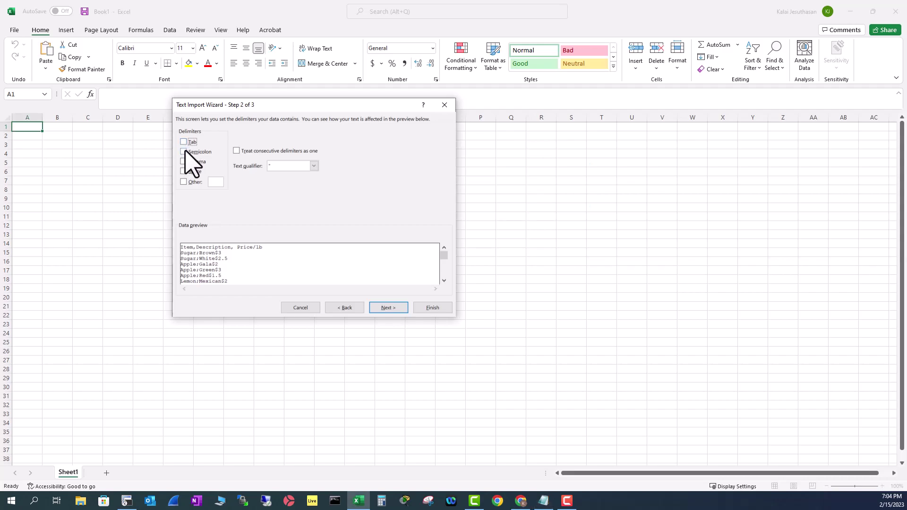
{"action": "left_click", "coordinate": [184, 152]}
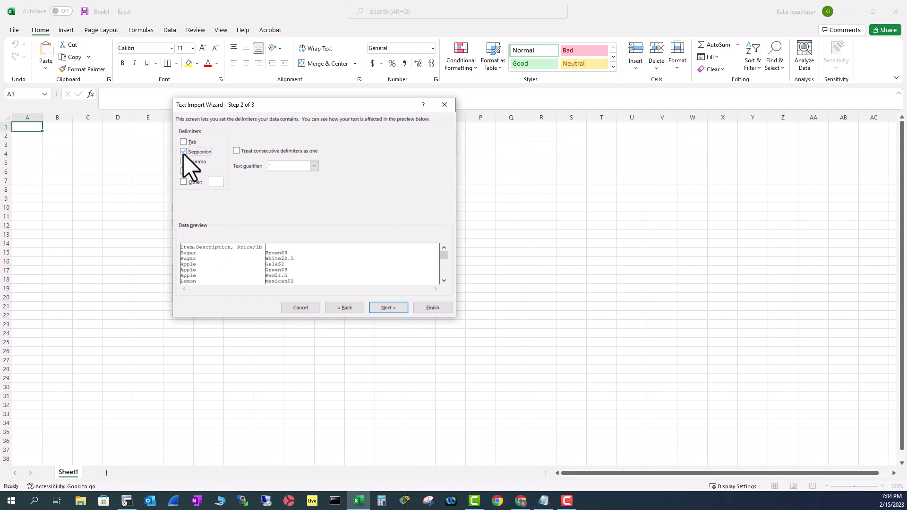
{"action": "left_click", "coordinate": [184, 161]}
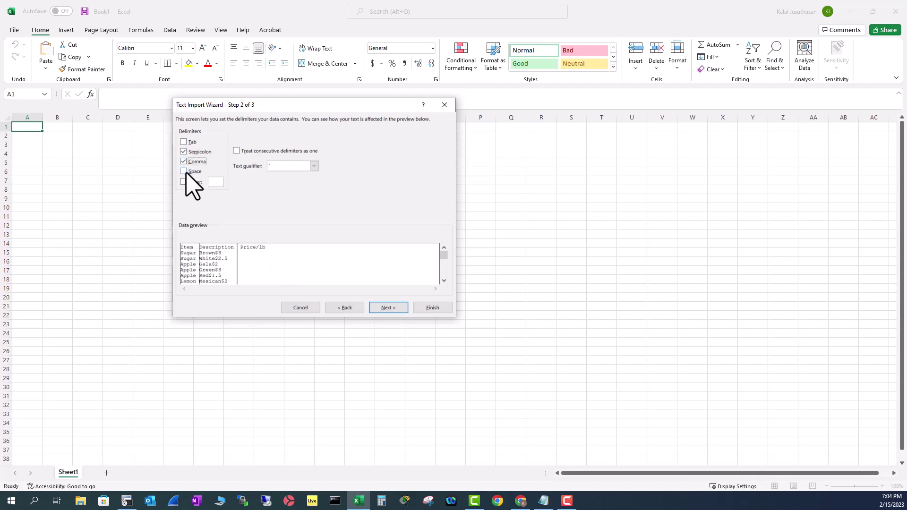
{"action": "left_click_drag", "start_coordinate": [185, 172], "coordinate": [223, 228]}
{"action": "left_click", "coordinate": [544, 501]}
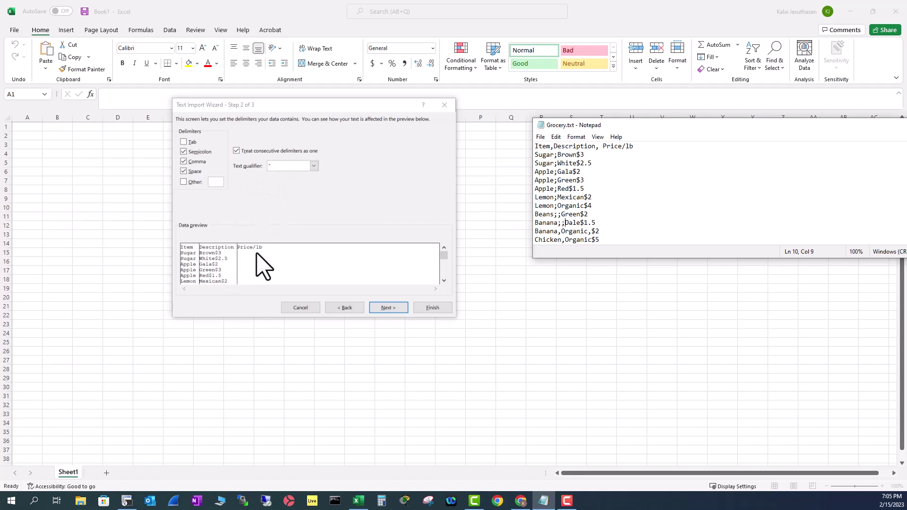
{"action": "left_click", "coordinate": [185, 182]}
{"action": "left_click", "coordinate": [215, 185]}
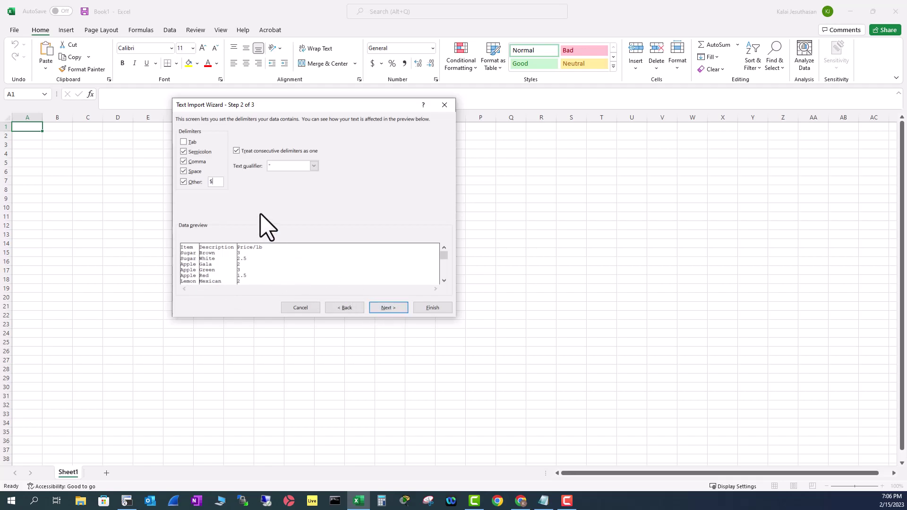
- Keep General column format and finish importing into Item, Description and Price/lb columns
{"action": "left_click", "coordinate": [387, 308]}
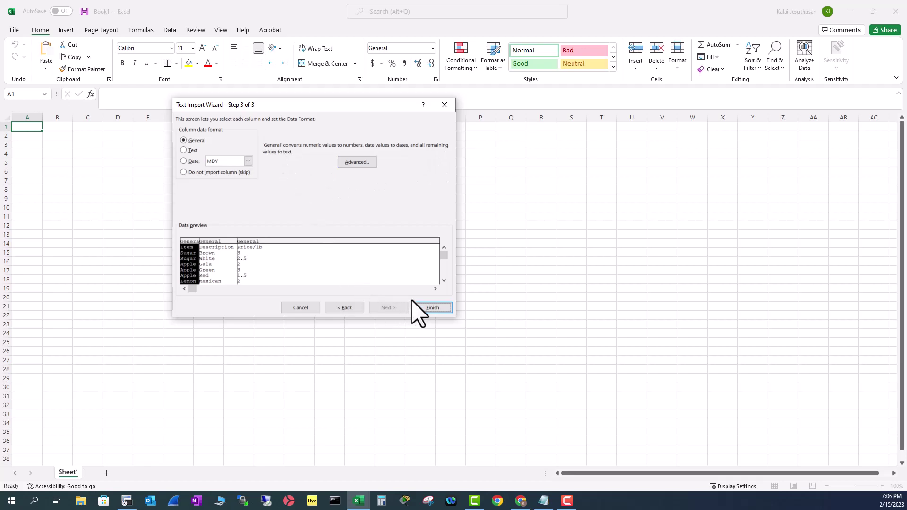
{"action": "left_click", "coordinate": [431, 309]}
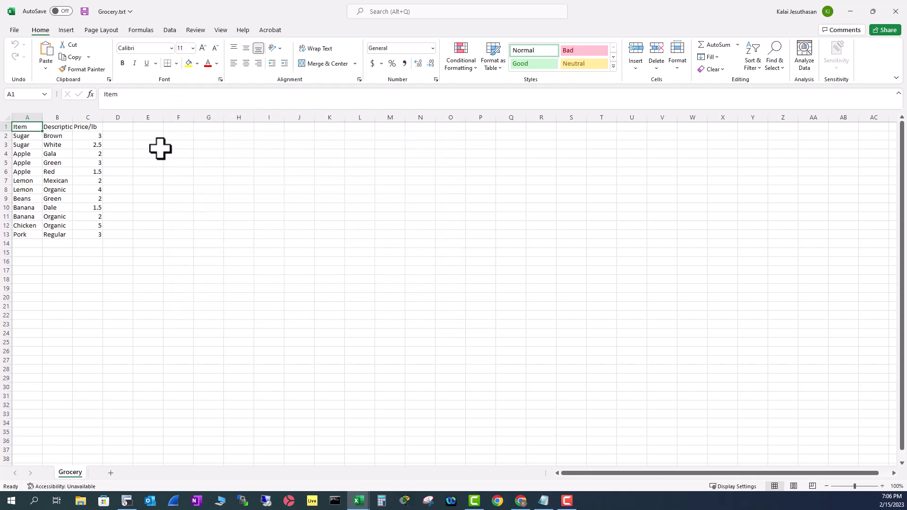
- Bold the A1:C1 header, AutoFit the Description column and slightly narrow Price/lb
{"action": "left_click_drag", "start_coordinate": [20, 126], "coordinate": [91, 125]}
{"action": "key", "text": "ctrl+b"}
{"action": "left_click", "coordinate": [233, 280]}
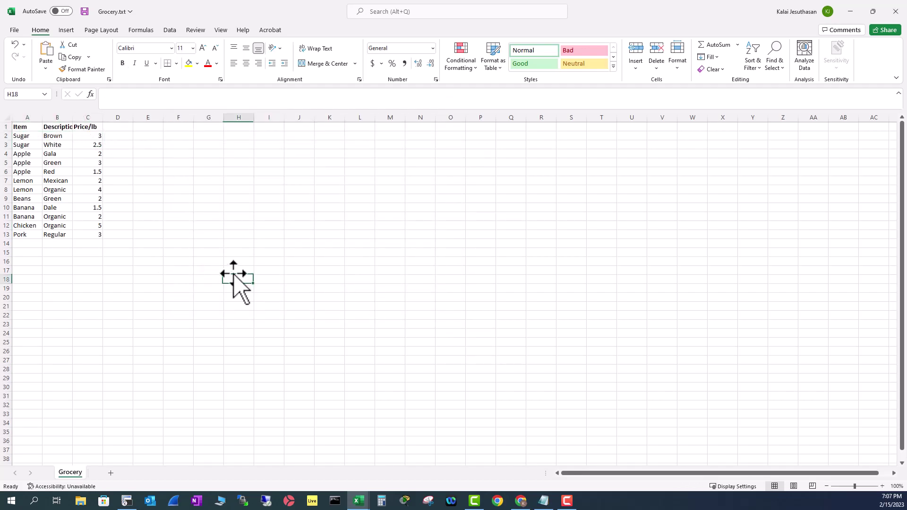
{"action": "double_click", "coordinate": [73, 117]}
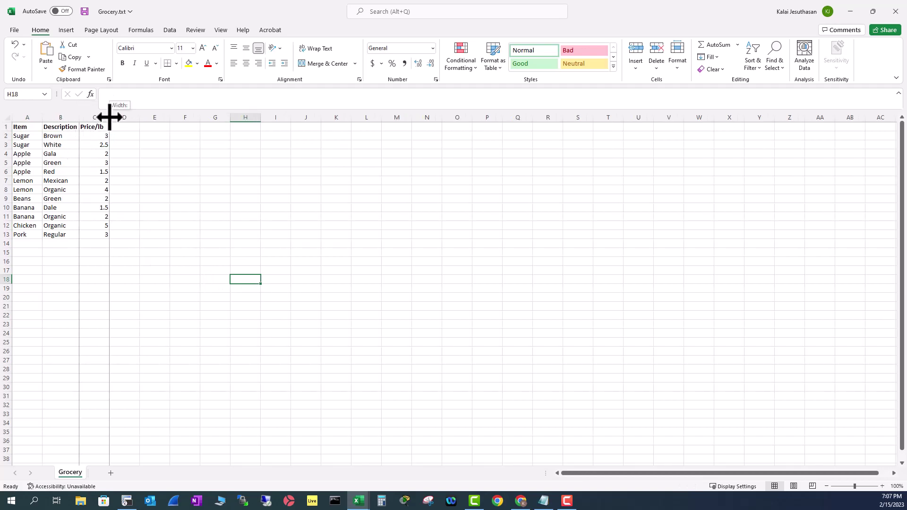
{"action": "left_click_drag", "start_coordinate": [109, 116], "coordinate": [108, 117]}
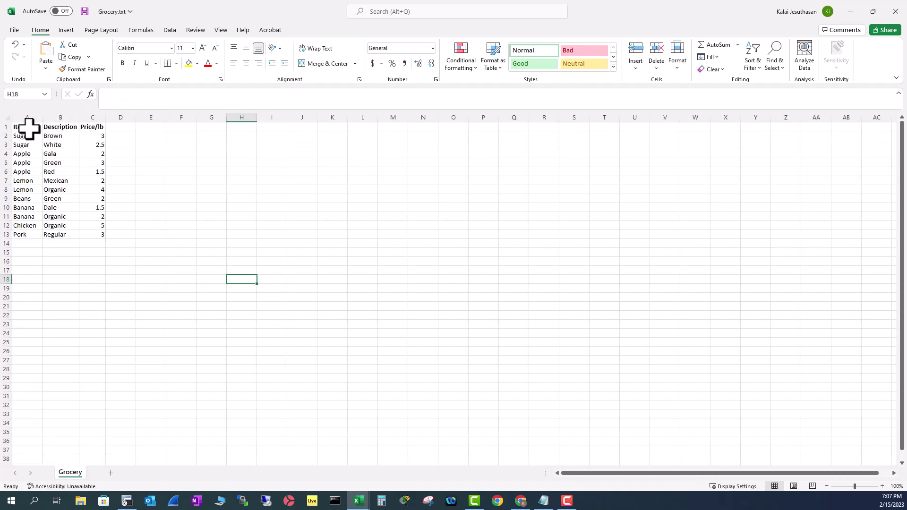
- Add filter dropdowns to the Item, Description and Price/lb header row
{"action": "left_click_drag", "start_coordinate": [26, 127], "coordinate": [94, 127]}
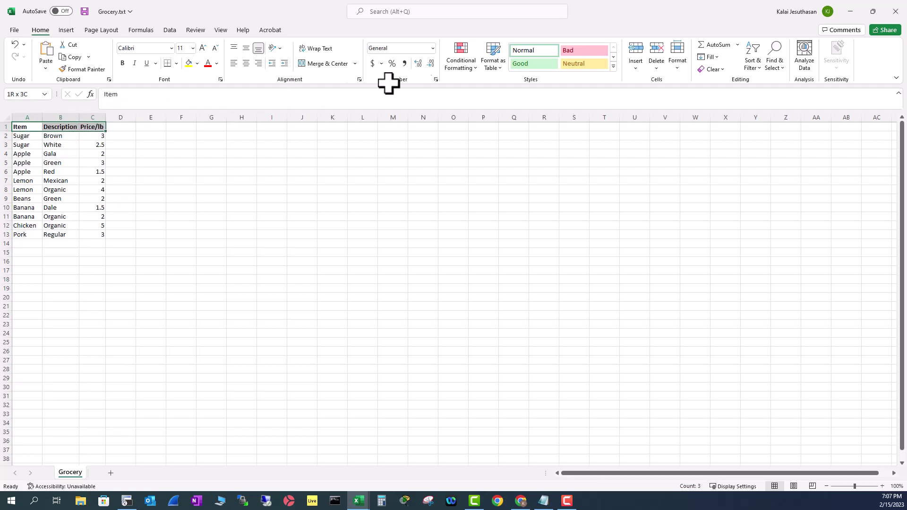
{"action": "left_click", "coordinate": [759, 67]}
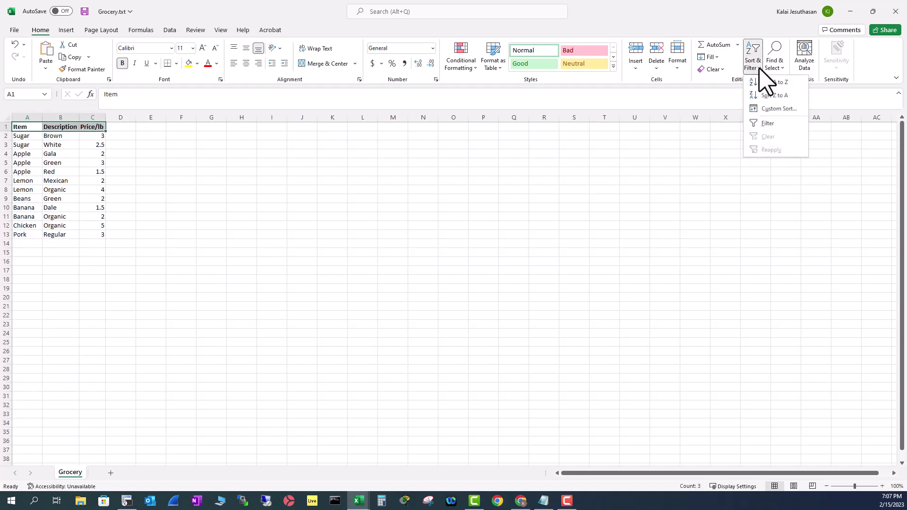
{"action": "left_click", "coordinate": [767, 124]}
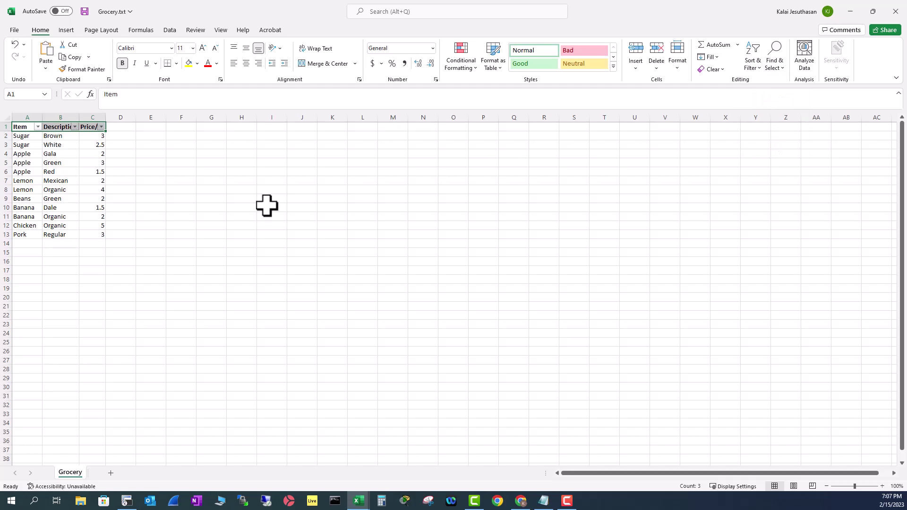
{"action": "left_click", "coordinate": [211, 189]}
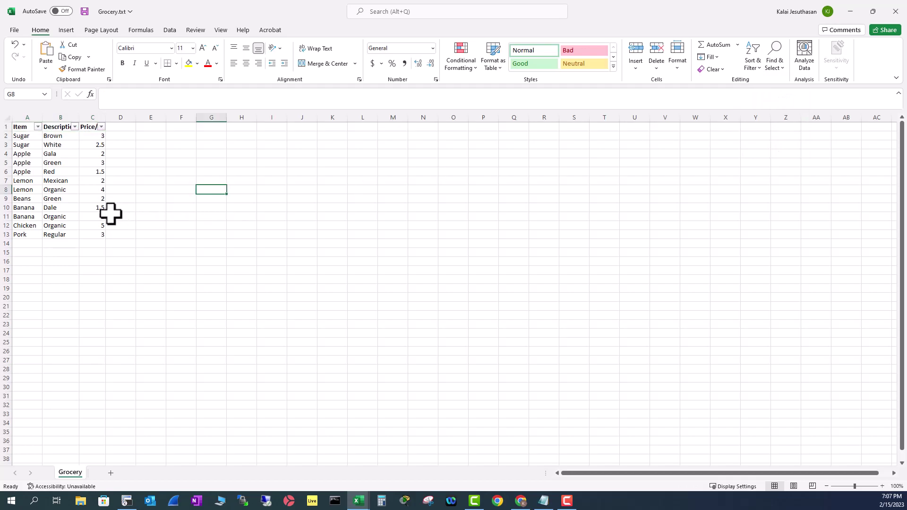
- Filter the Item column to Apple, then switch it to Chicken only
{"action": "left_click", "coordinate": [37, 127]}
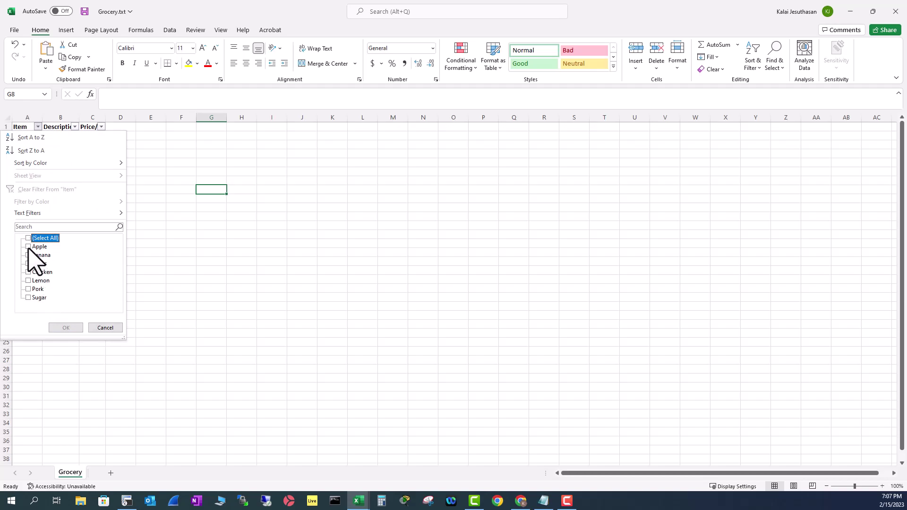
{"action": "left_click", "coordinate": [28, 246]}
{"action": "left_click", "coordinate": [66, 327]}
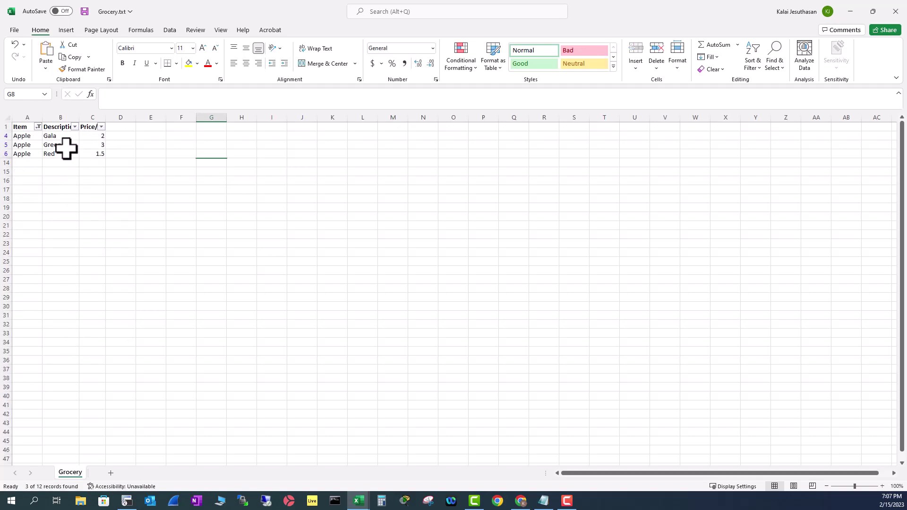
{"action": "left_click", "coordinate": [38, 126]}
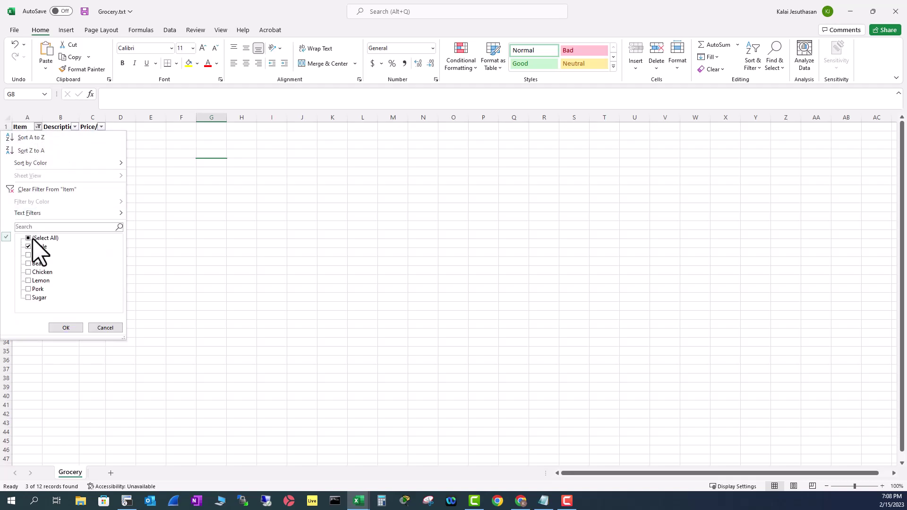
{"action": "left_click", "coordinate": [28, 273]}
{"action": "left_click", "coordinate": [64, 327]}
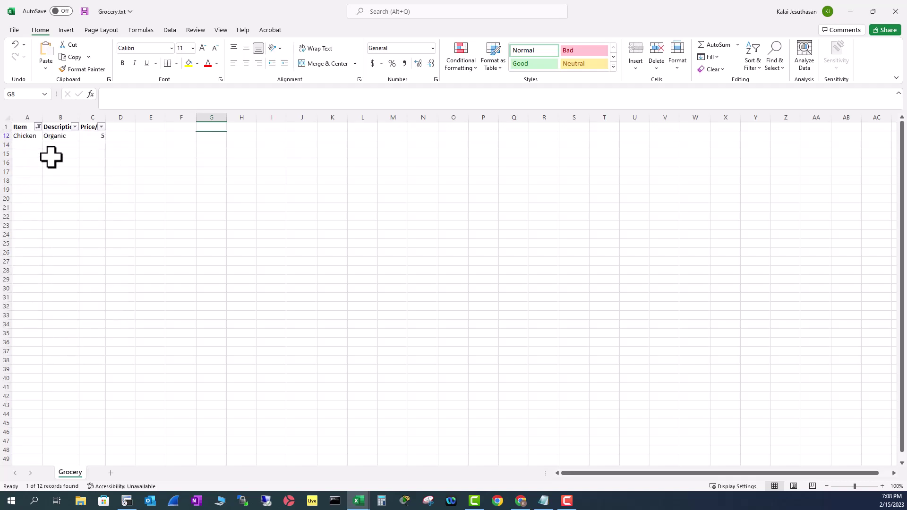
- Change the Item filter to show only the two Lemon rows
{"action": "left_click", "coordinate": [38, 127]}
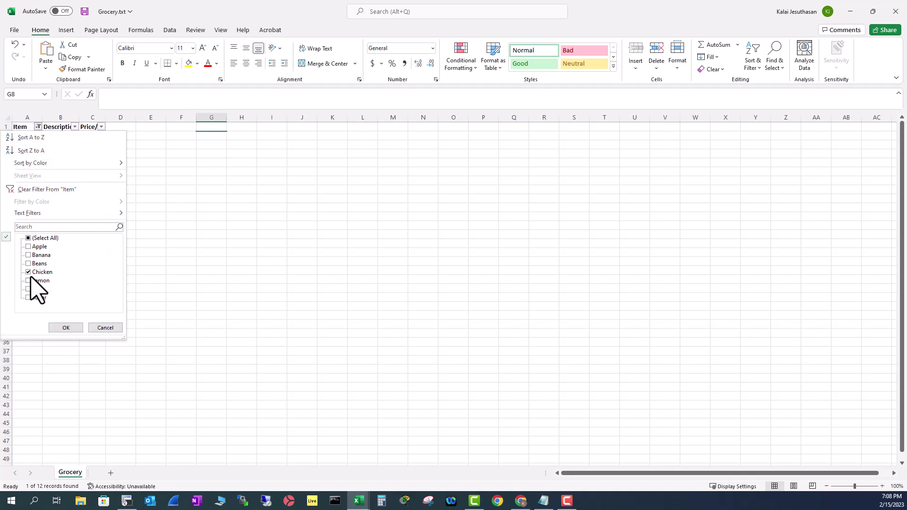
{"action": "left_click", "coordinate": [29, 272]}
{"action": "left_click", "coordinate": [30, 281]}
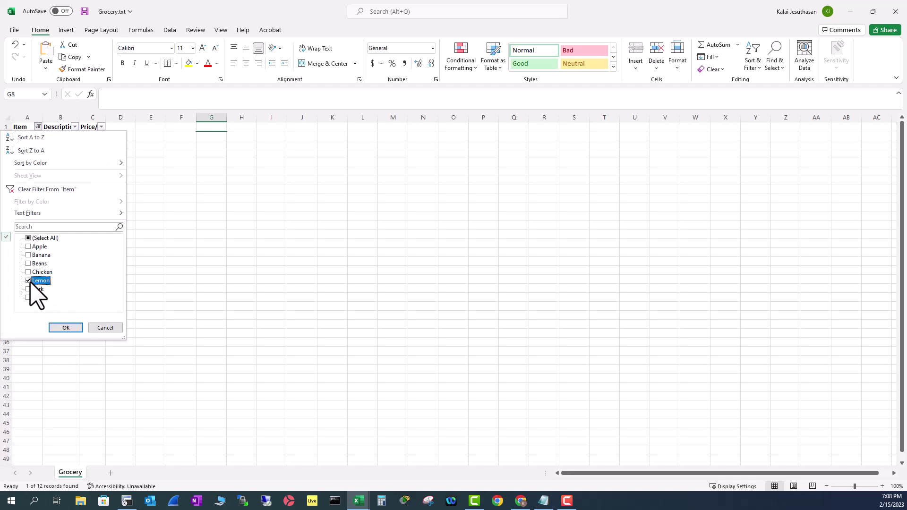
{"action": "left_click", "coordinate": [66, 328]}
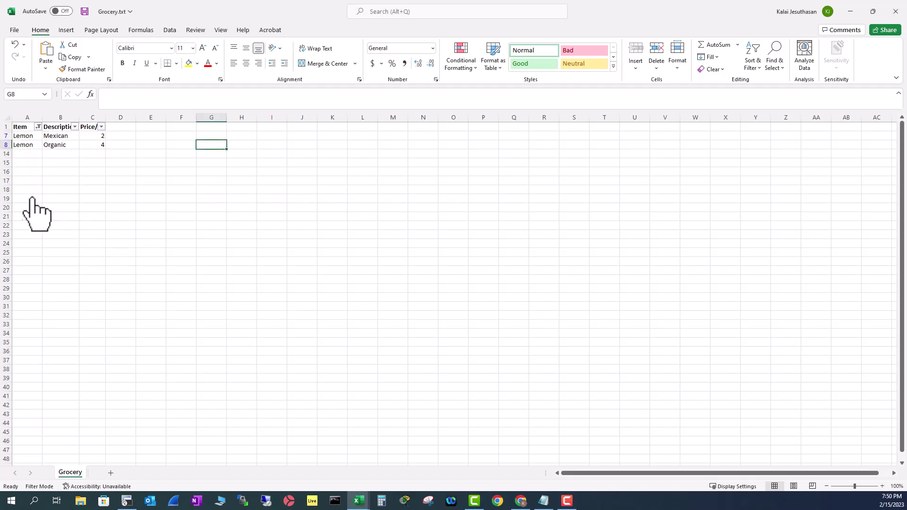
- Clear the Item filter with (Select All) so all 12 rows show
{"action": "left_click", "coordinate": [38, 127]}
{"action": "left_click", "coordinate": [32, 239]}
{"action": "left_click", "coordinate": [65, 326]}
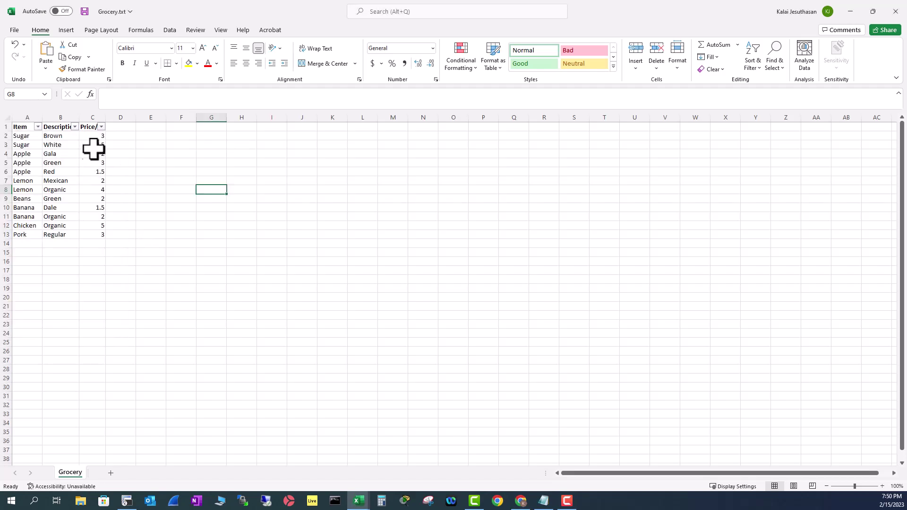
- Save the workbook to the Desktop as Grocery.xlsx in Excel Workbook format
{"action": "left_click", "coordinate": [14, 30]}
{"action": "left_click", "coordinate": [34, 151]}
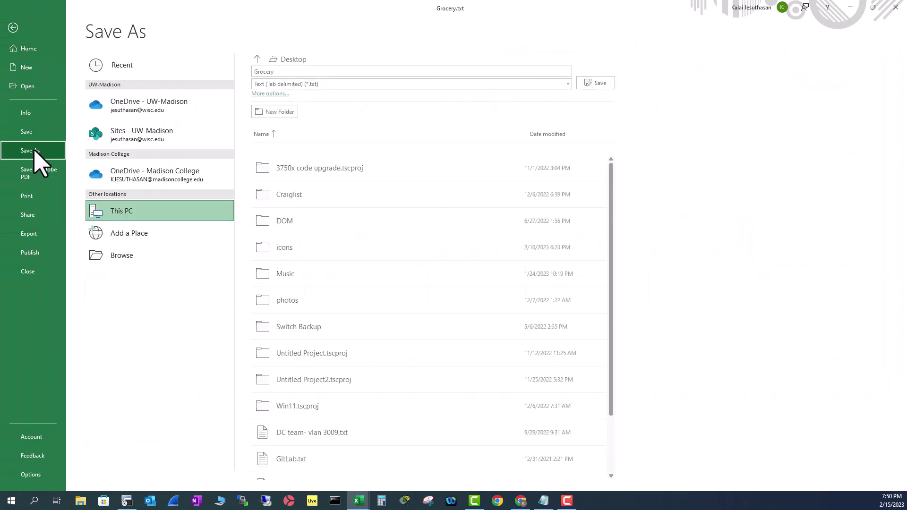
{"action": "left_click", "coordinate": [208, 255]}
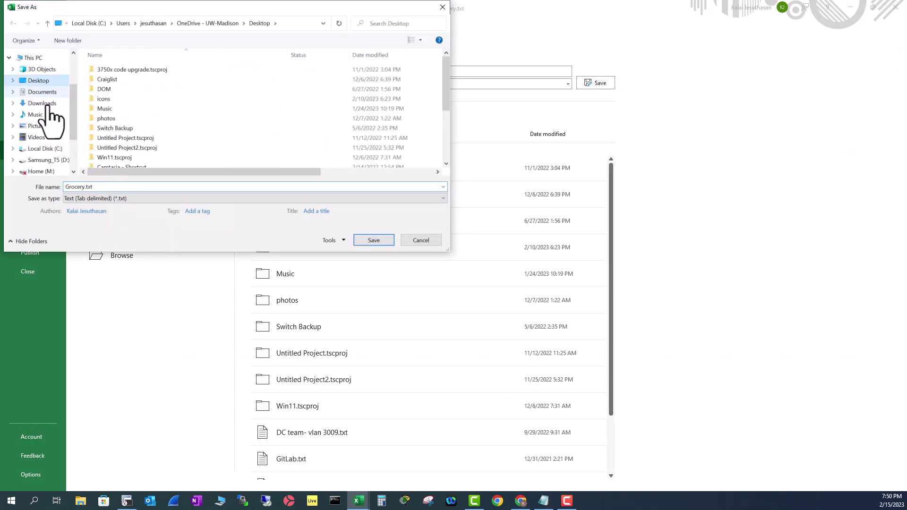
{"action": "left_click", "coordinate": [125, 199]}
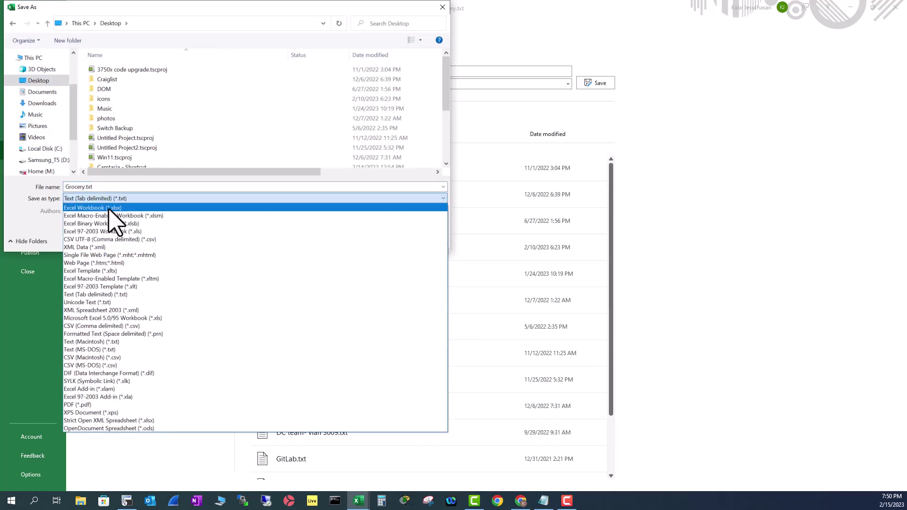
{"action": "left_click", "coordinate": [108, 208]}
{"action": "left_click", "coordinate": [377, 253]}
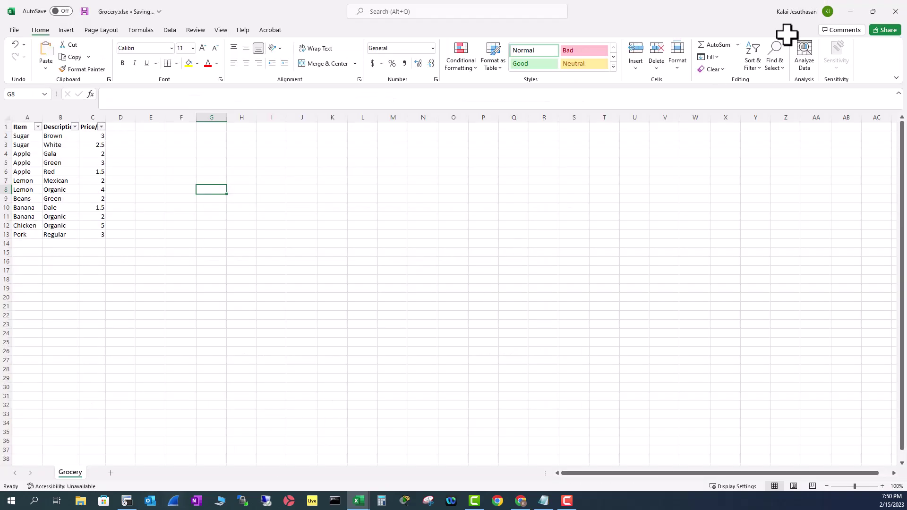
- Close Grocery.txt in Notepad and reopen Grocery.xlsx from the Desktop in Excel
{"action": "left_click", "coordinate": [896, 11]}
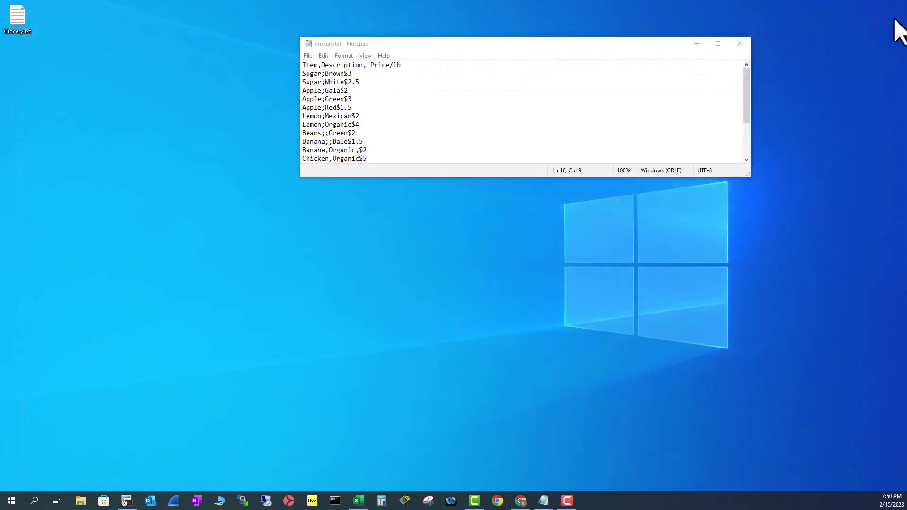
{"action": "left_click", "coordinate": [740, 43]}
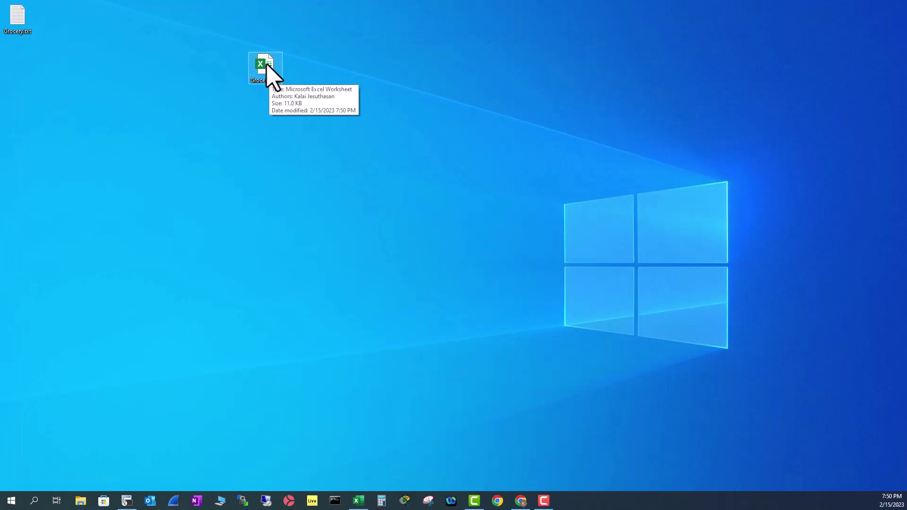
{"action": "double_click", "coordinate": [267, 70]}
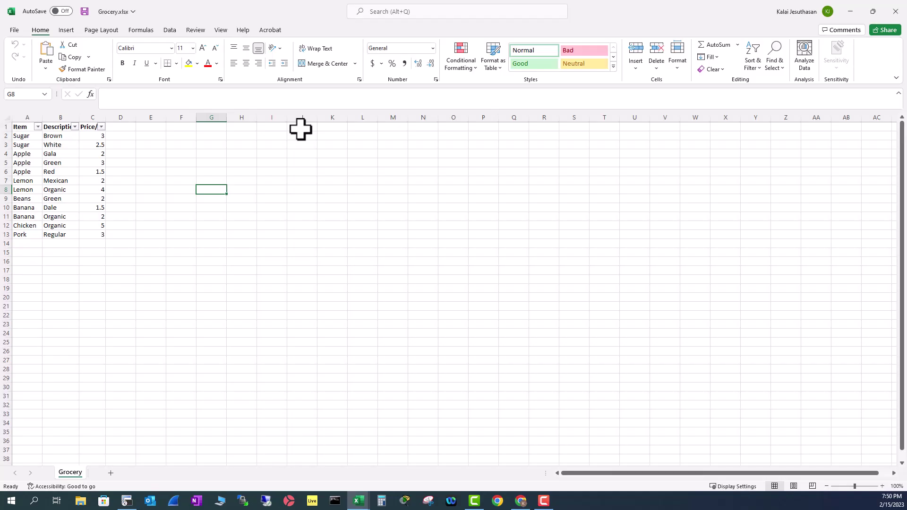
{"action": "left_click", "coordinate": [27, 262]}
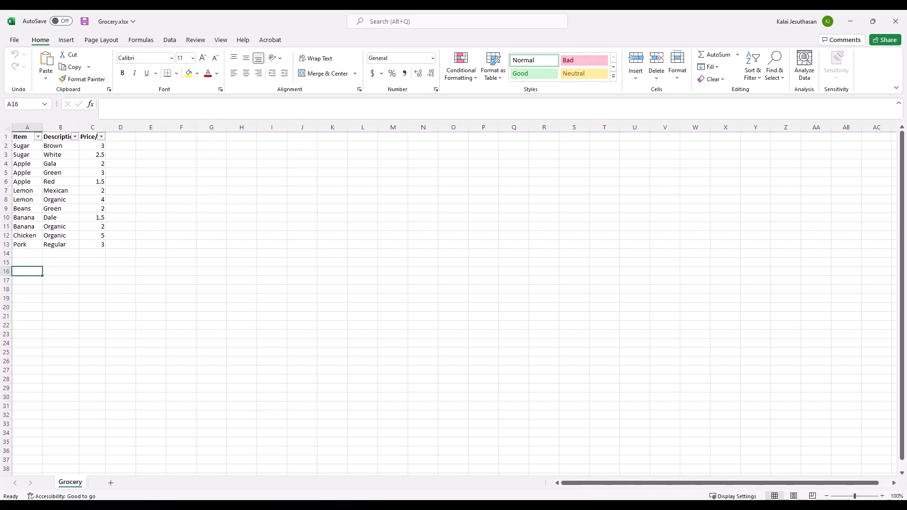